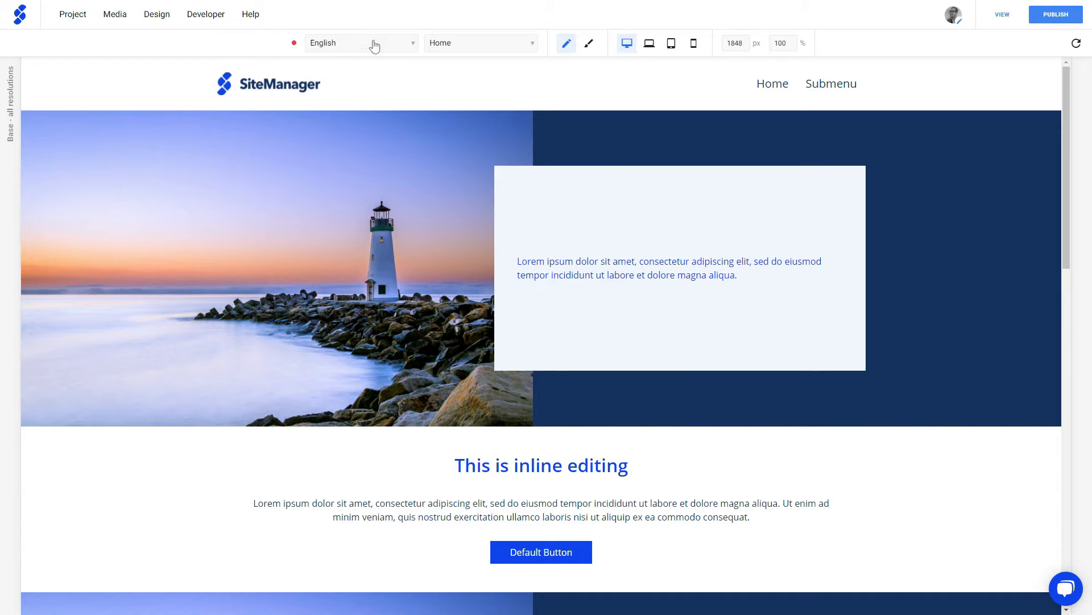
click(391, 46)
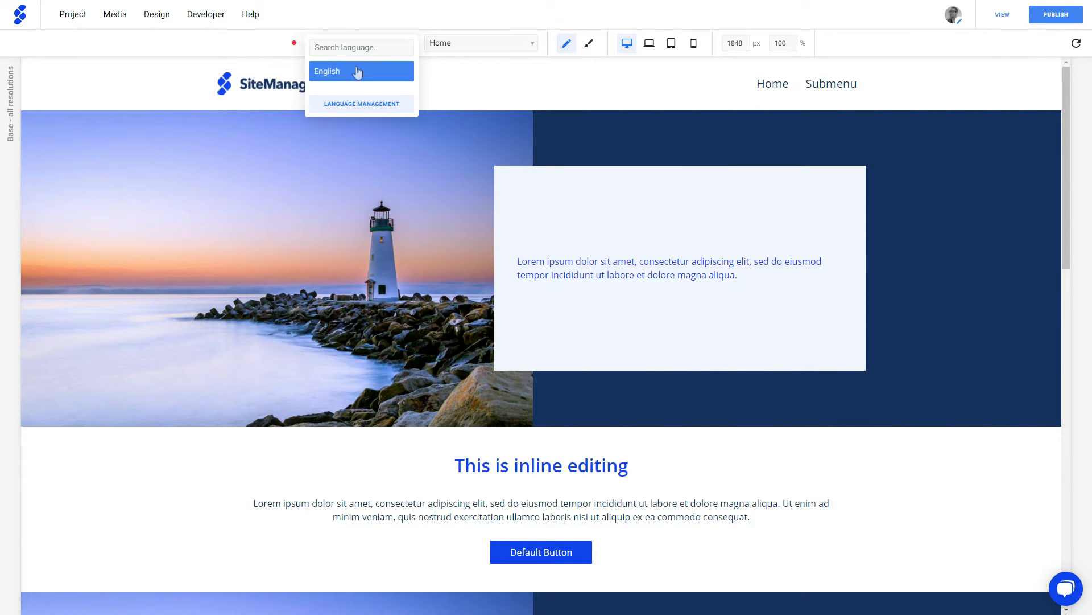
click(369, 104)
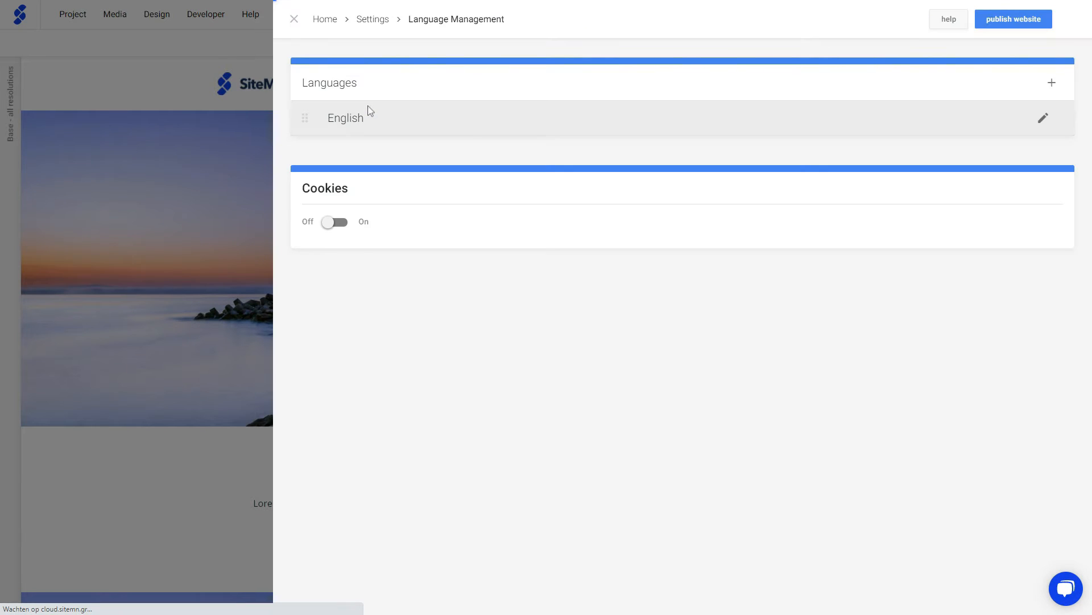
click(295, 19)
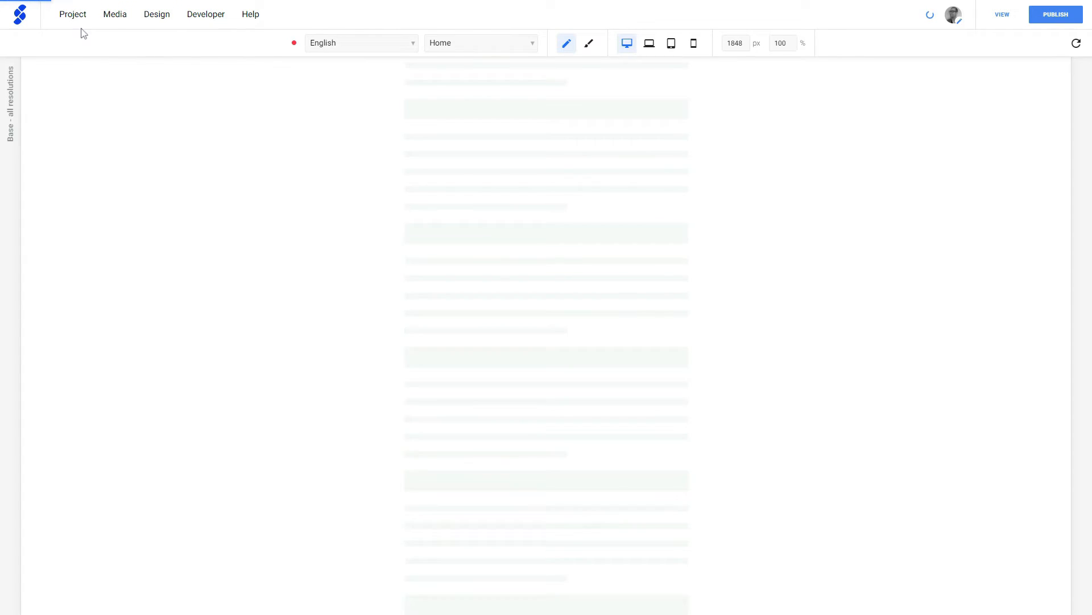
Start a new language in the project's language settings, with the name French and folder URL fr.
click(74, 16)
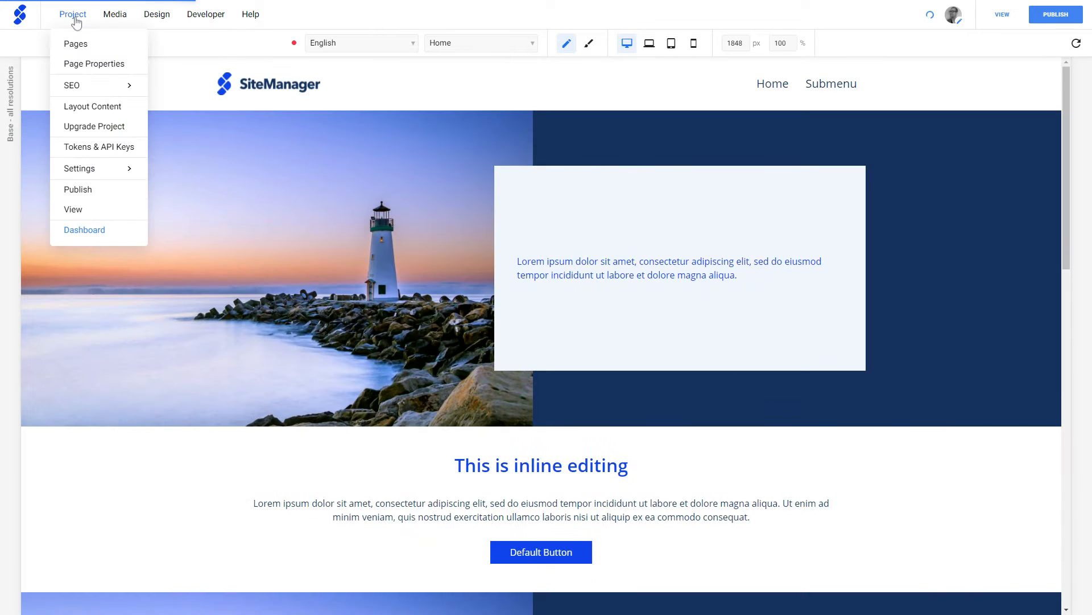
mouse_move(80, 169)
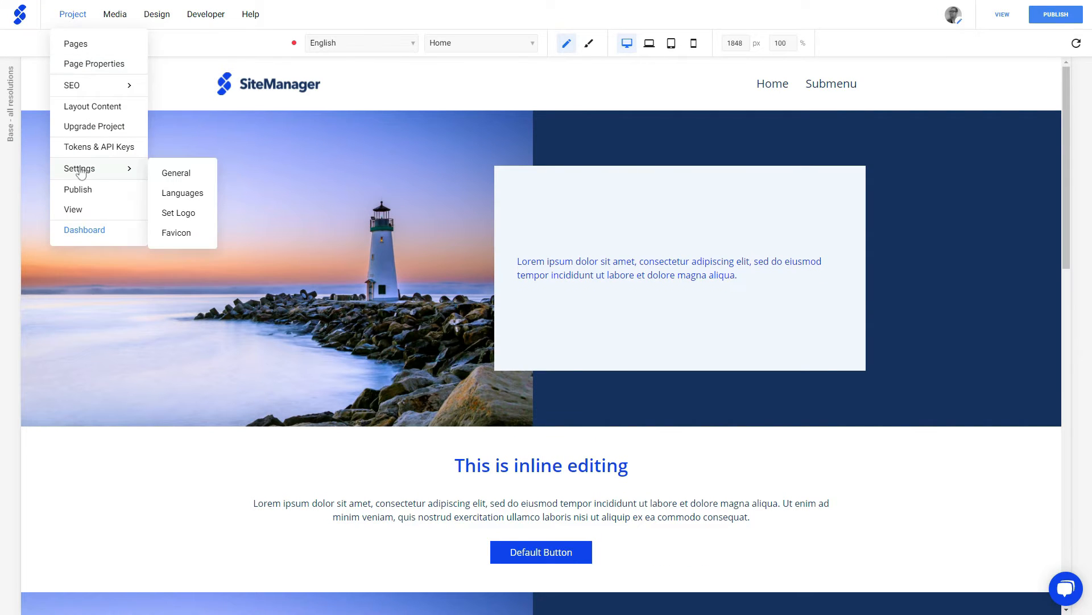
click(175, 194)
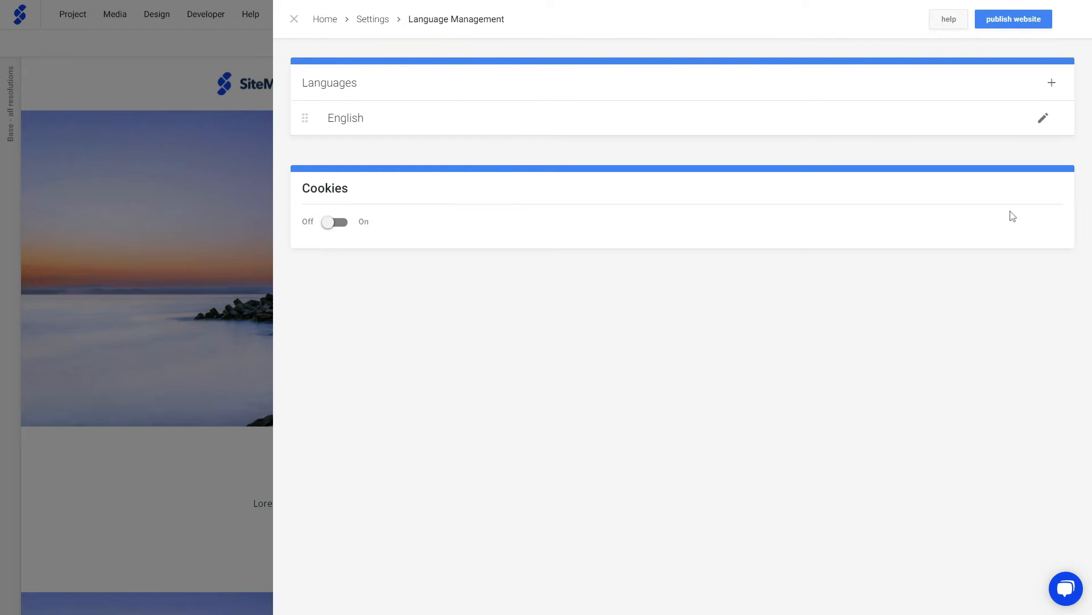
click(1050, 84)
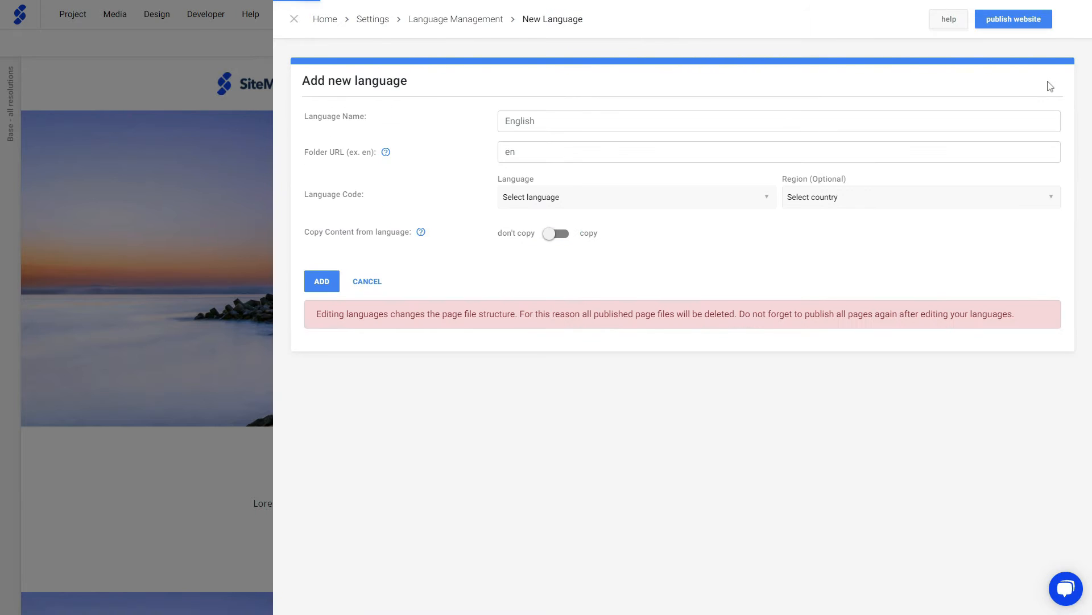
click(607, 115)
text(French)
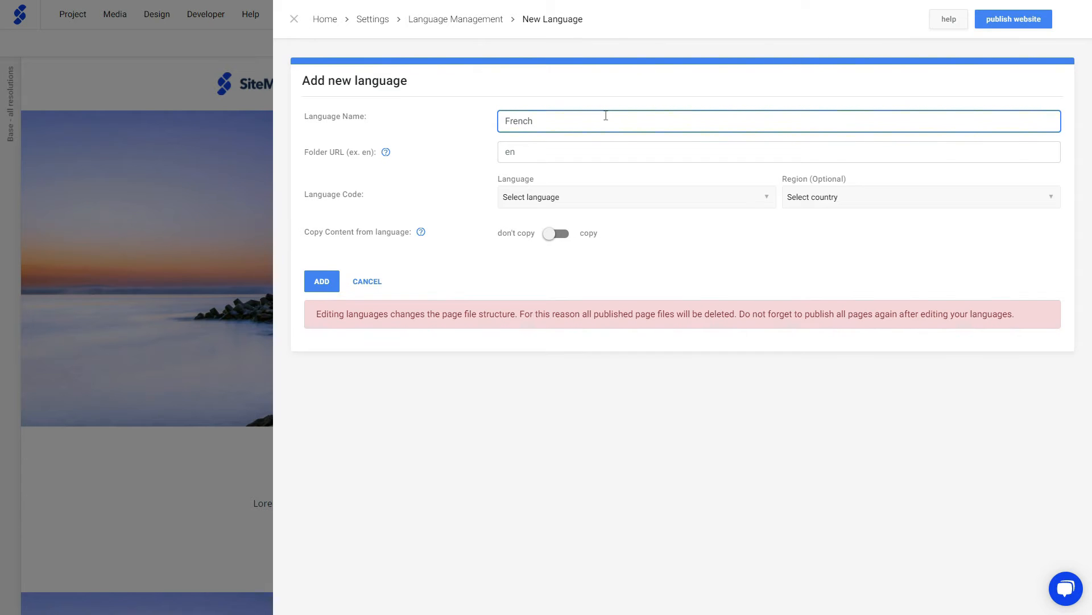
click(558, 151)
text(fr)
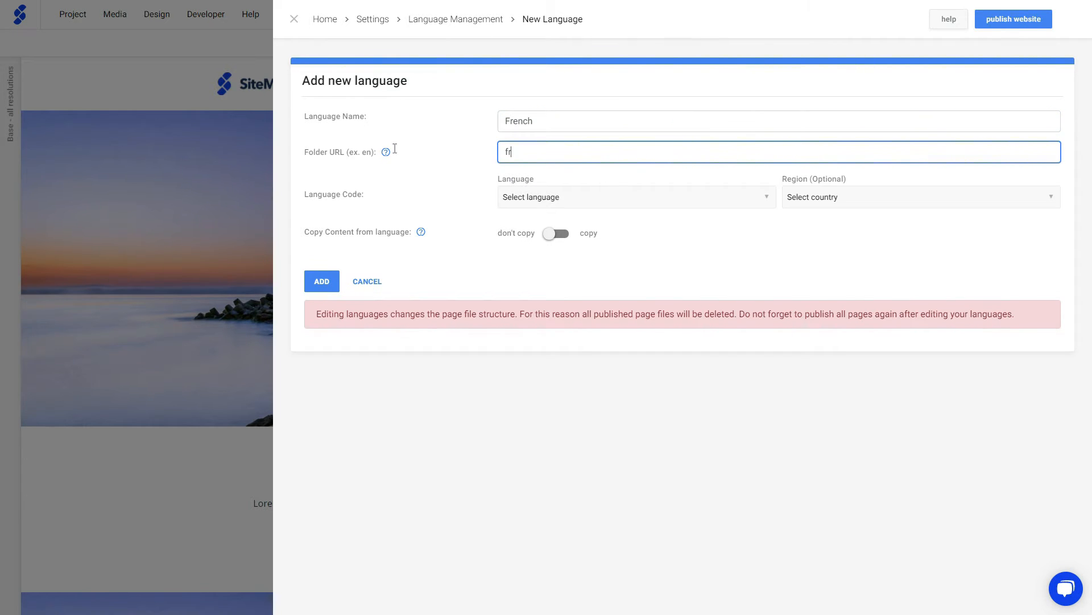
click(415, 172)
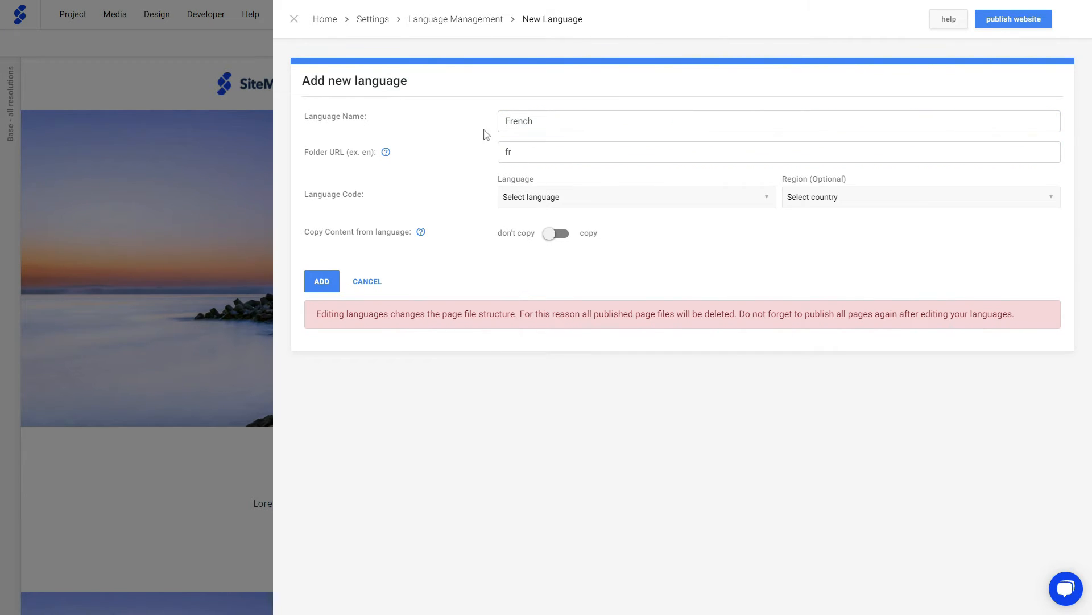
Set the new language's code to French (FR) and its region to France (FR).
click(566, 205)
text(f)
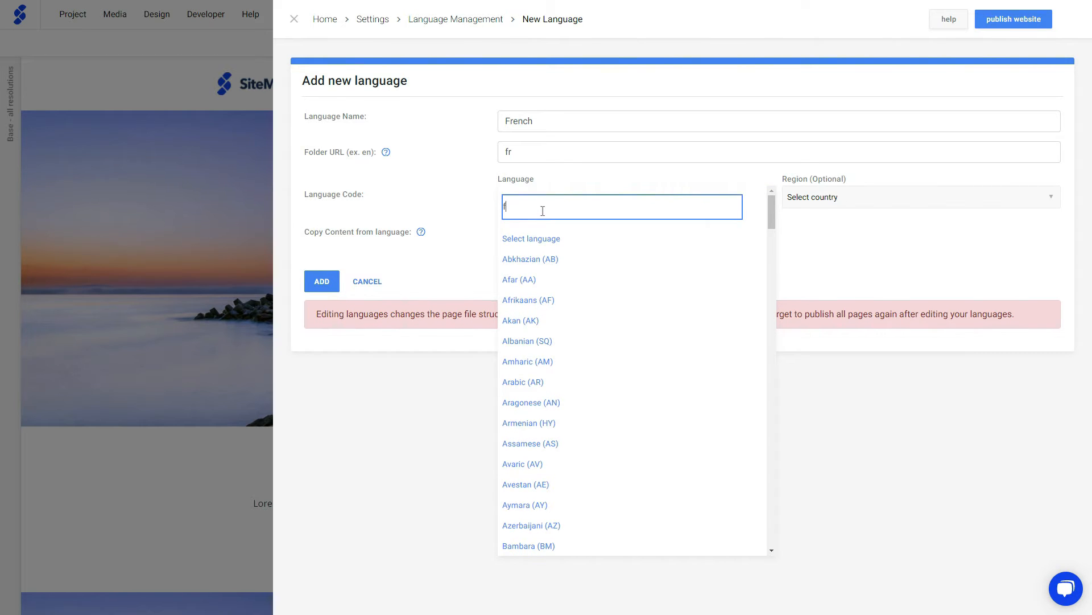
text(re)
click(529, 241)
click(846, 199)
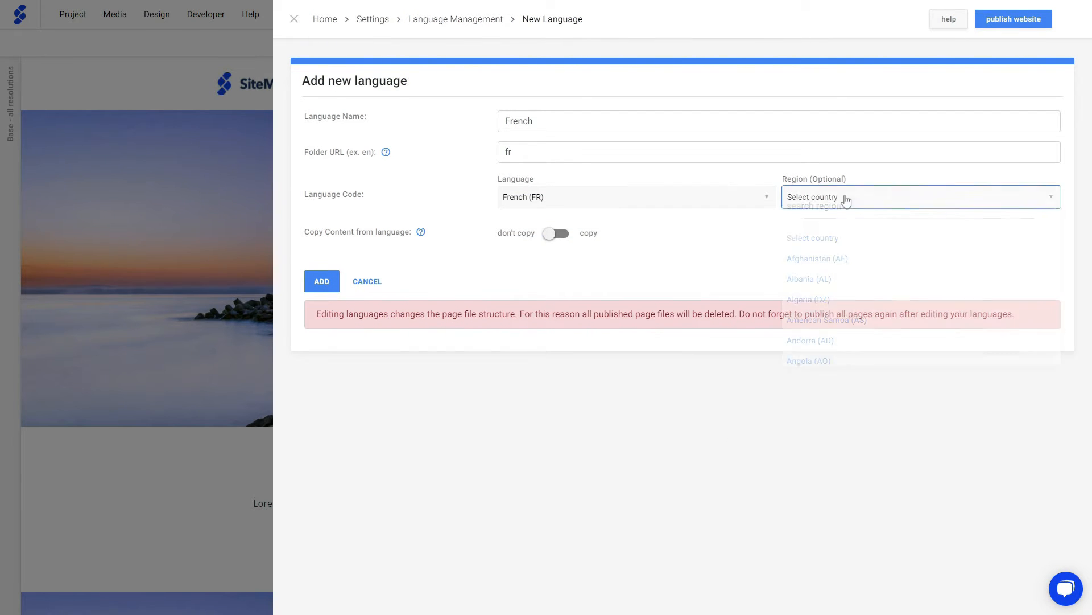
click(834, 211)
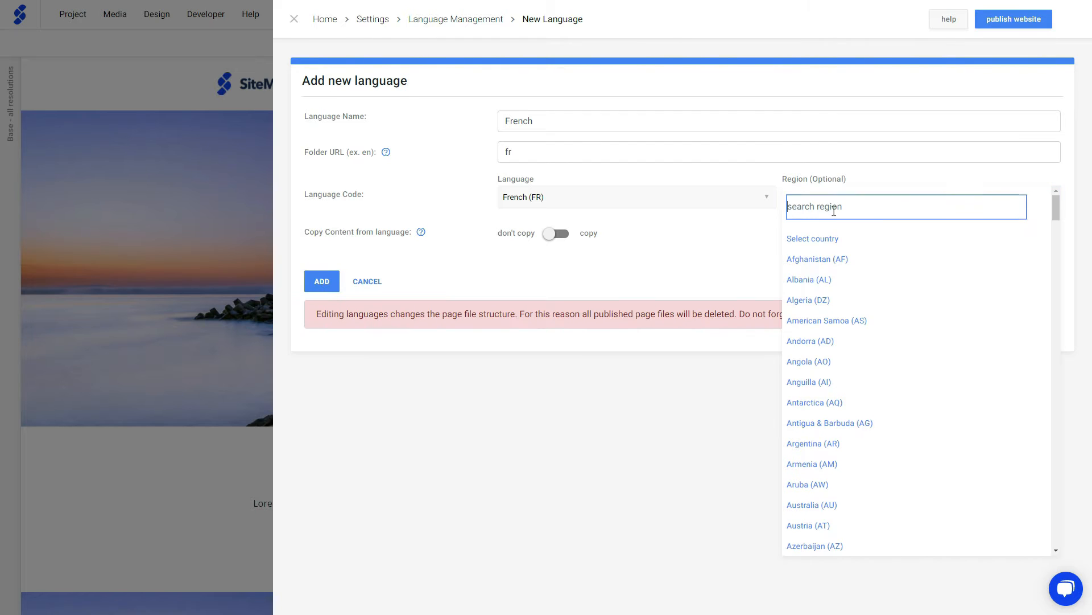
text(fr)
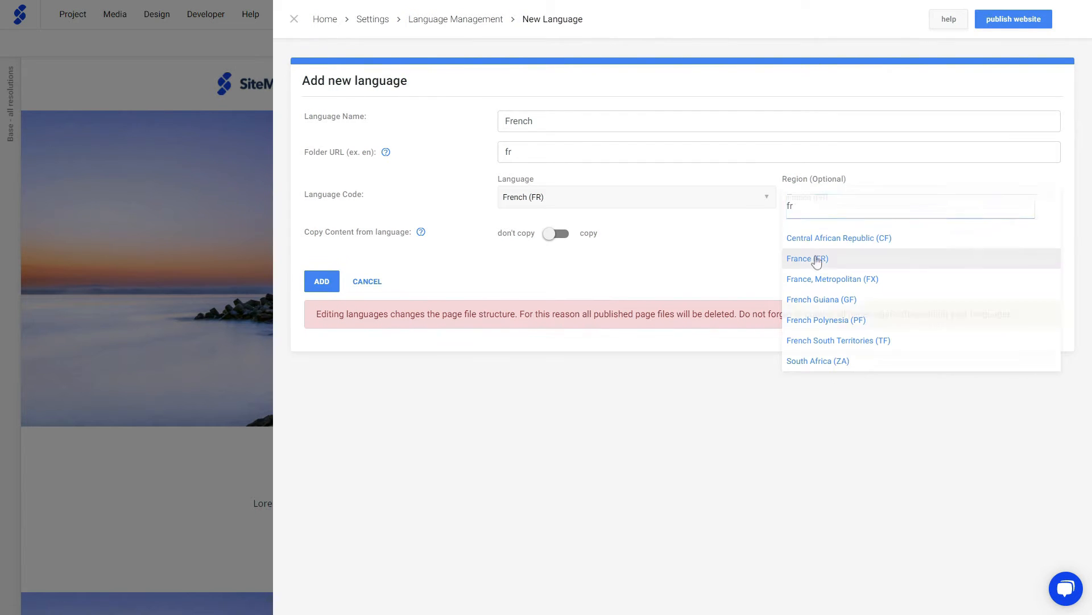
click(817, 259)
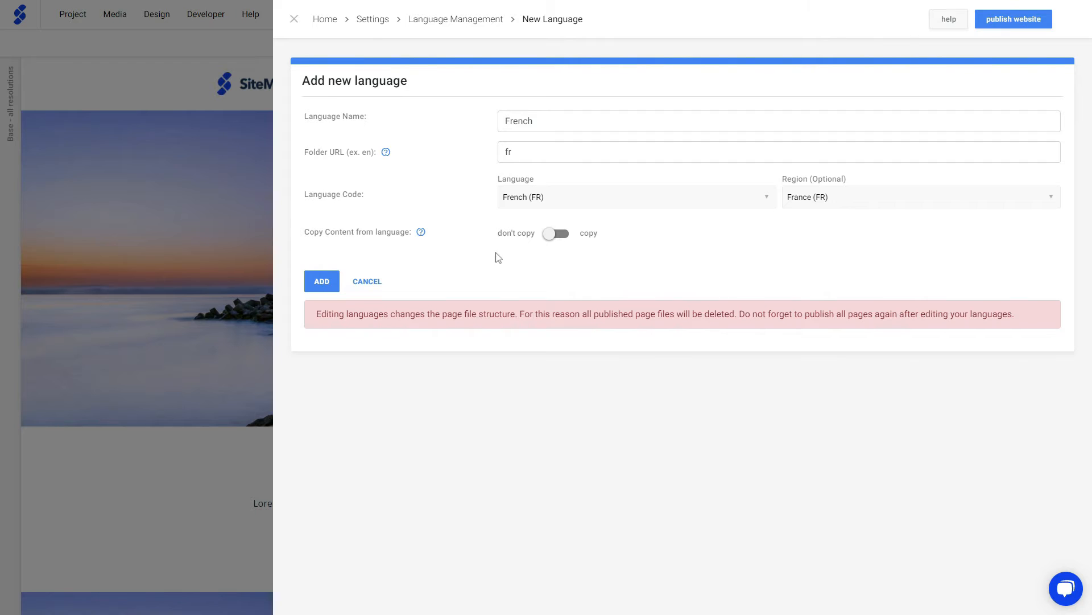
Add the French language with its content copied from English, save the proposed page names and return to the language list.
click(556, 234)
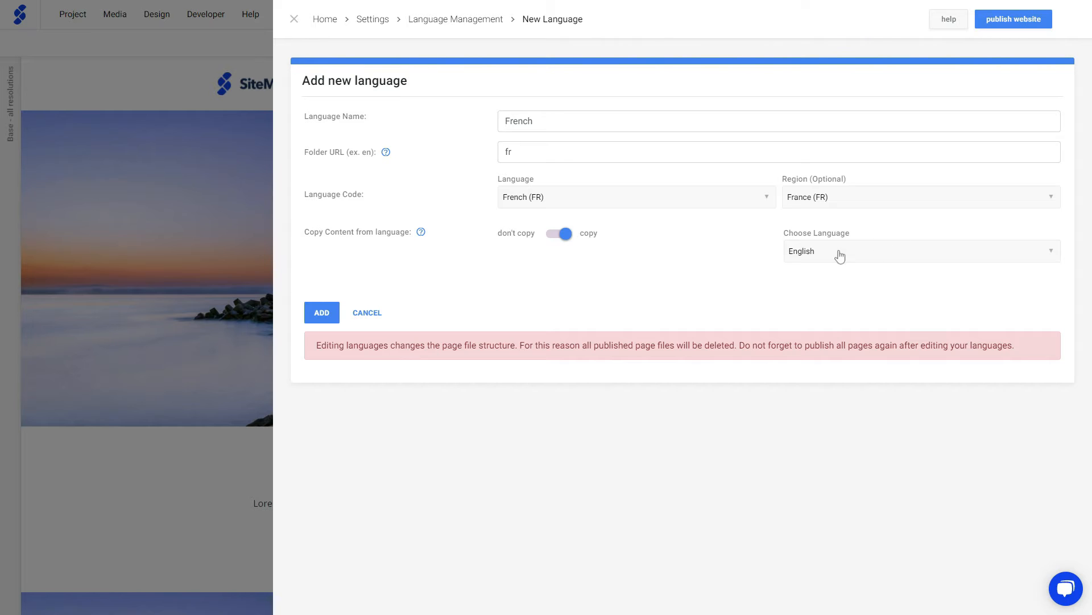
click(817, 255)
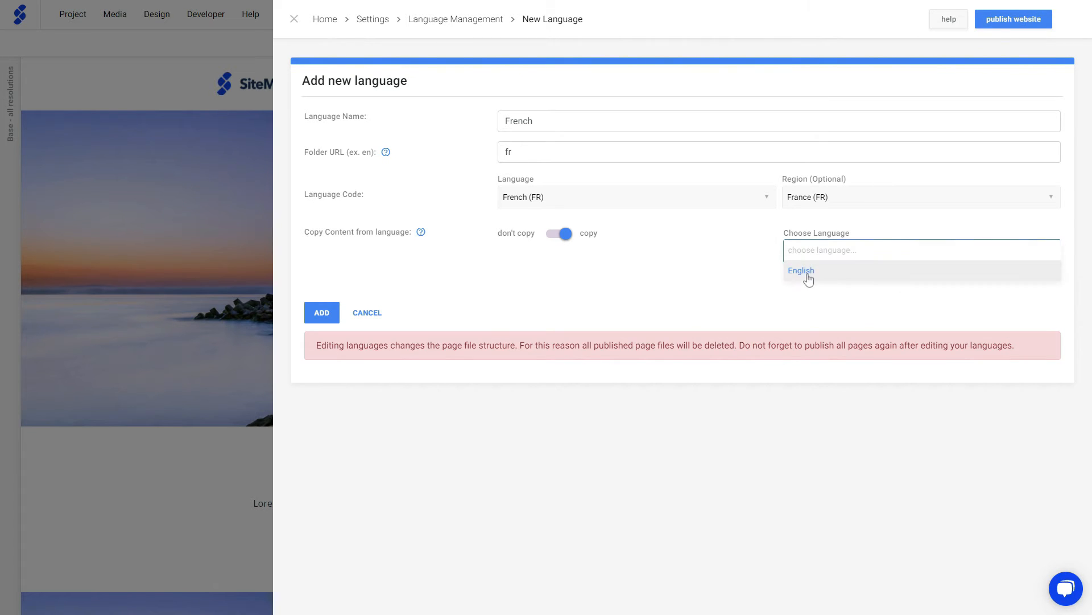
click(807, 273)
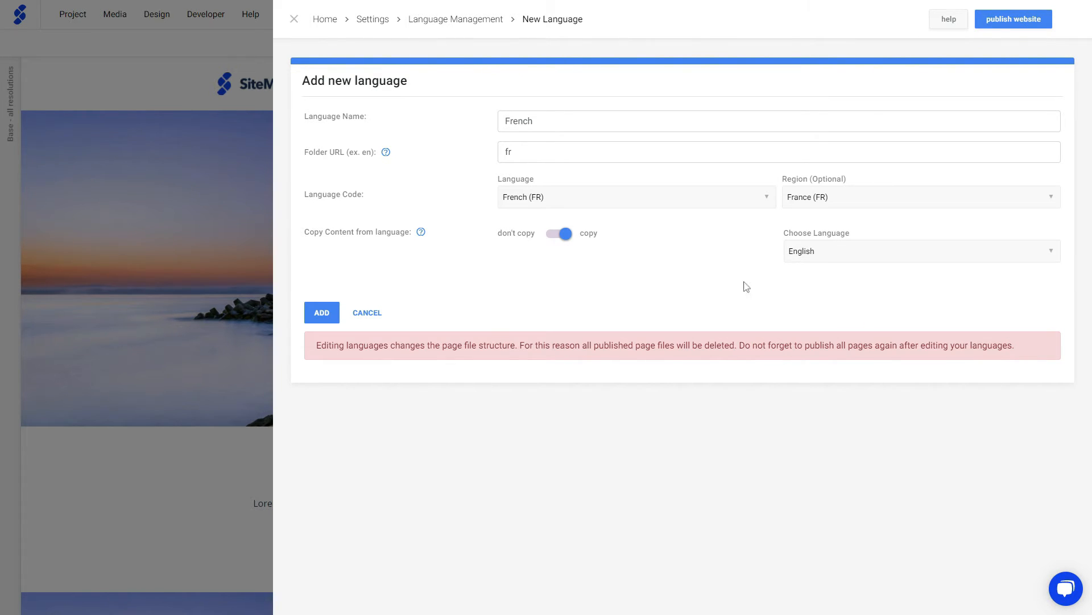
click(321, 314)
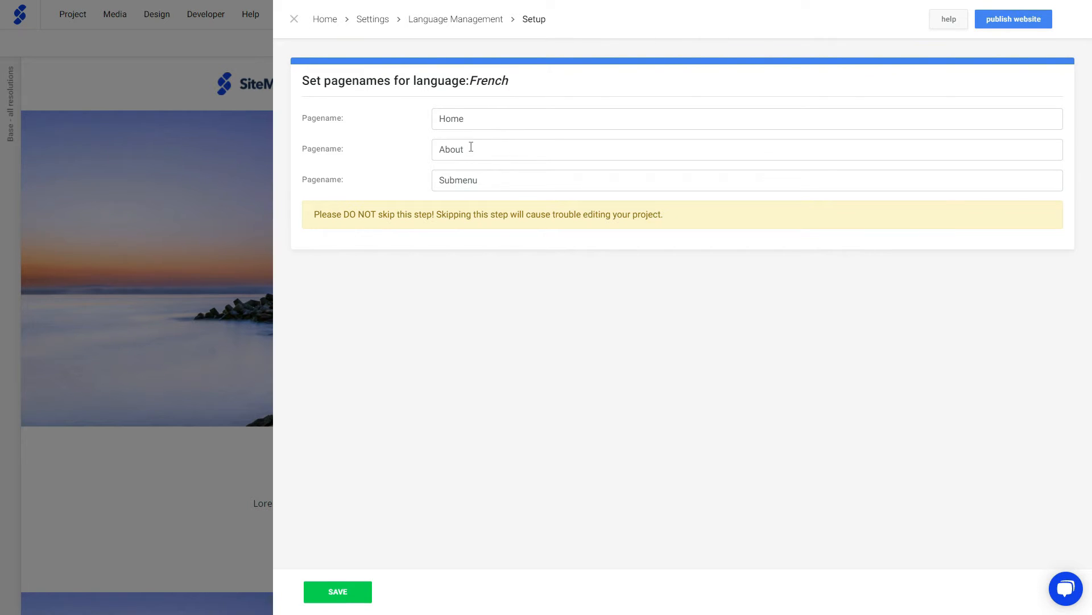
click(338, 592)
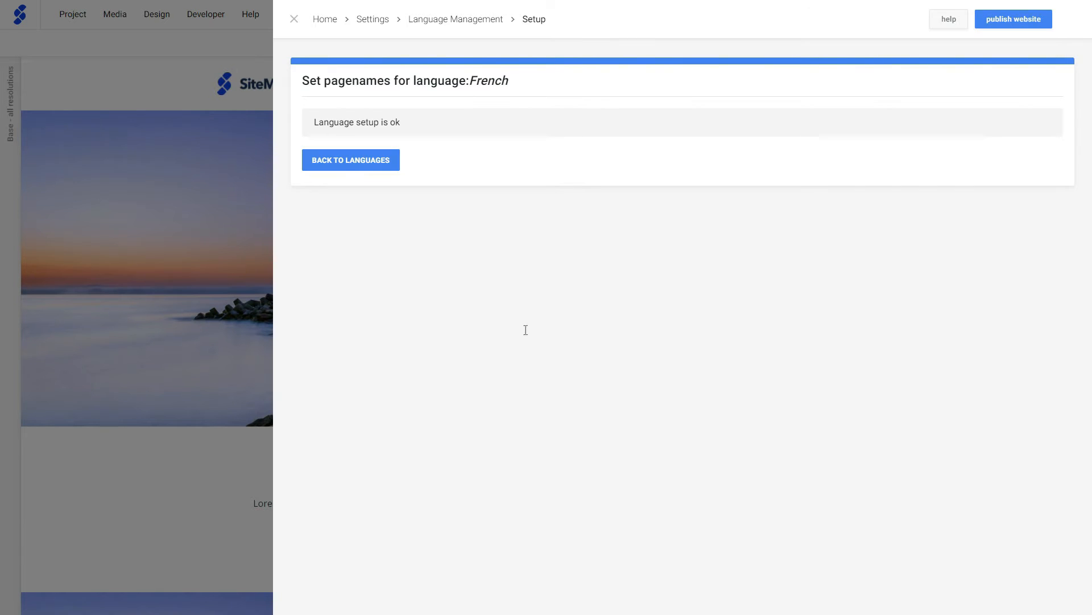
click(363, 167)
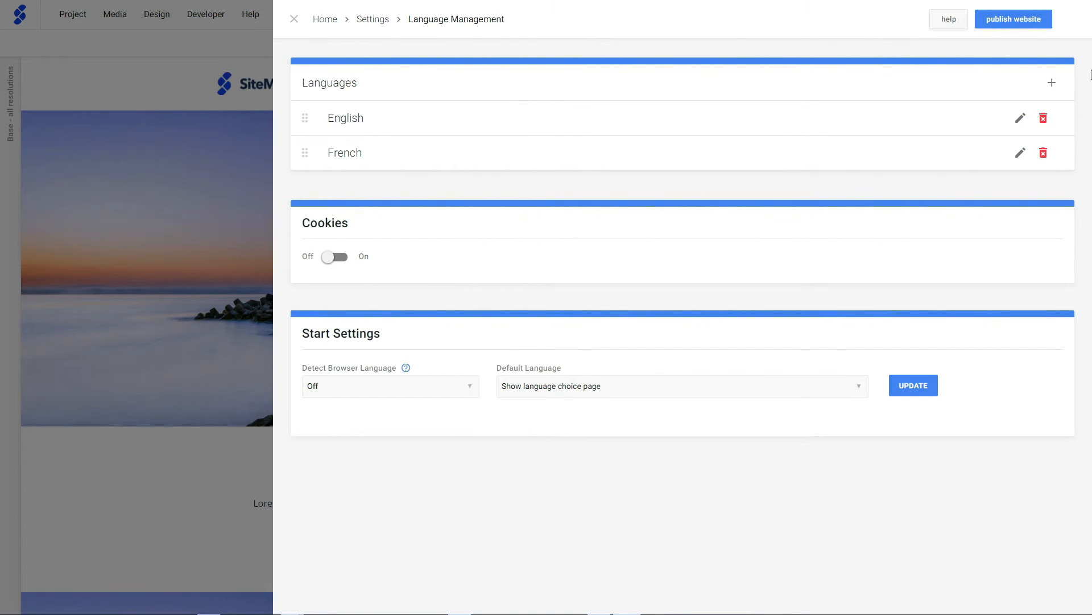
Examine the French language's edit settings and the start options for browser language detection and default language, and return to the page.
click(1021, 155)
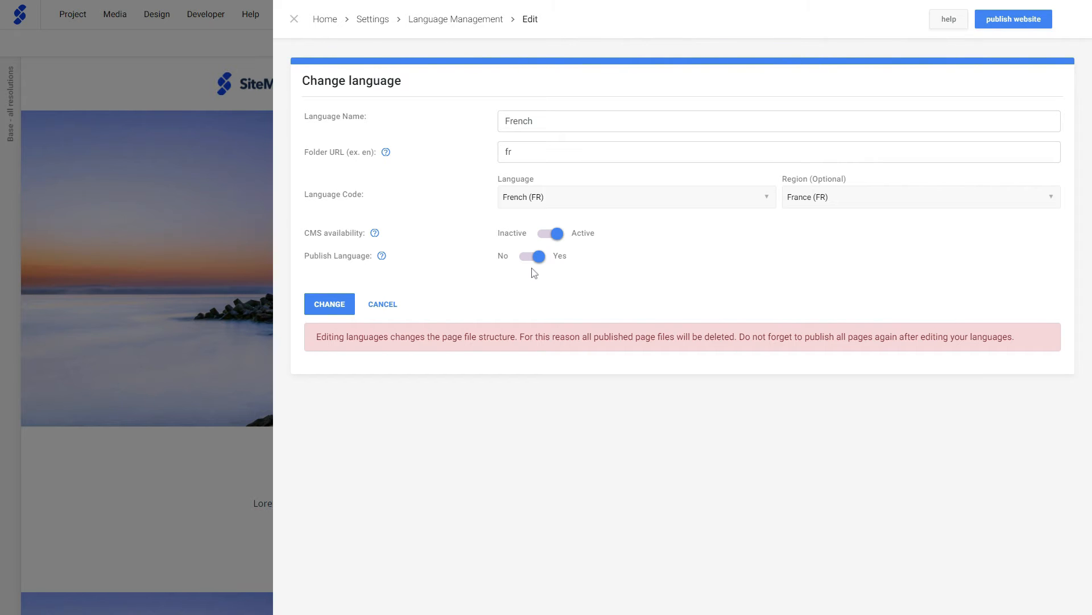
click(392, 309)
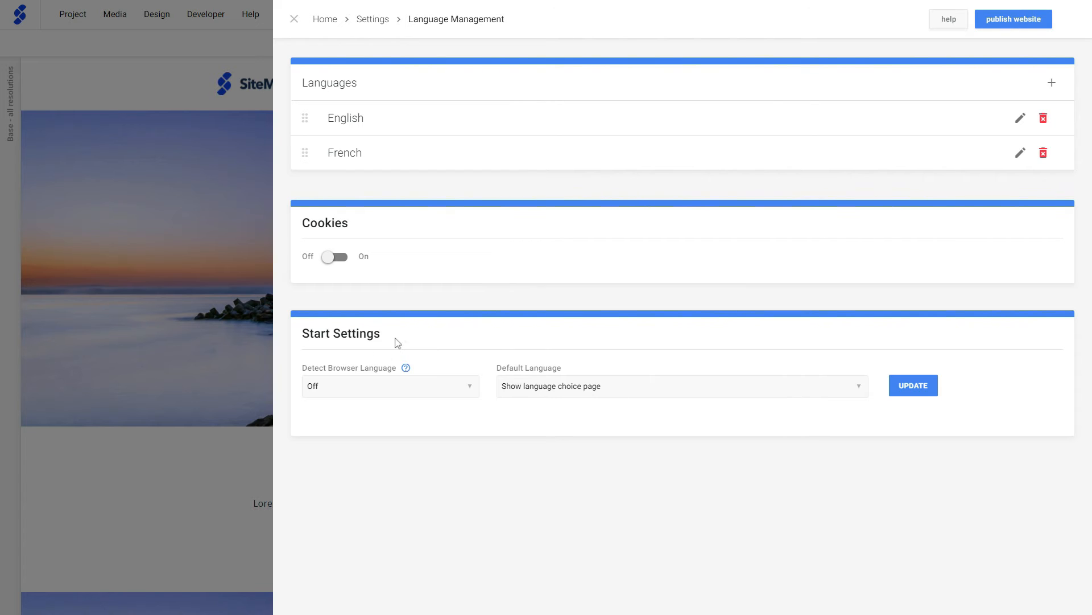
click(348, 397)
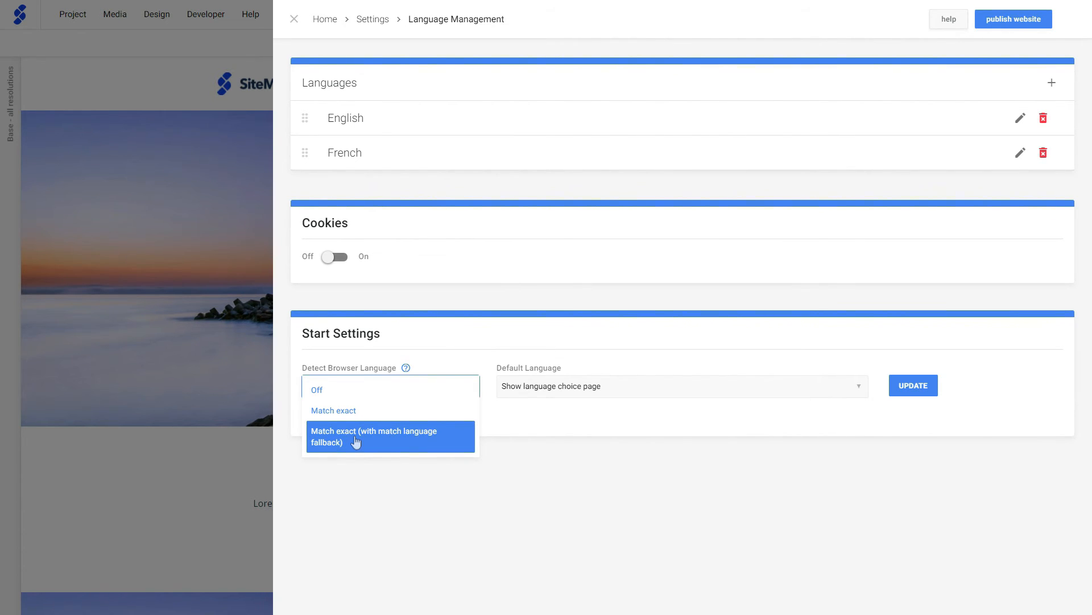
click(360, 483)
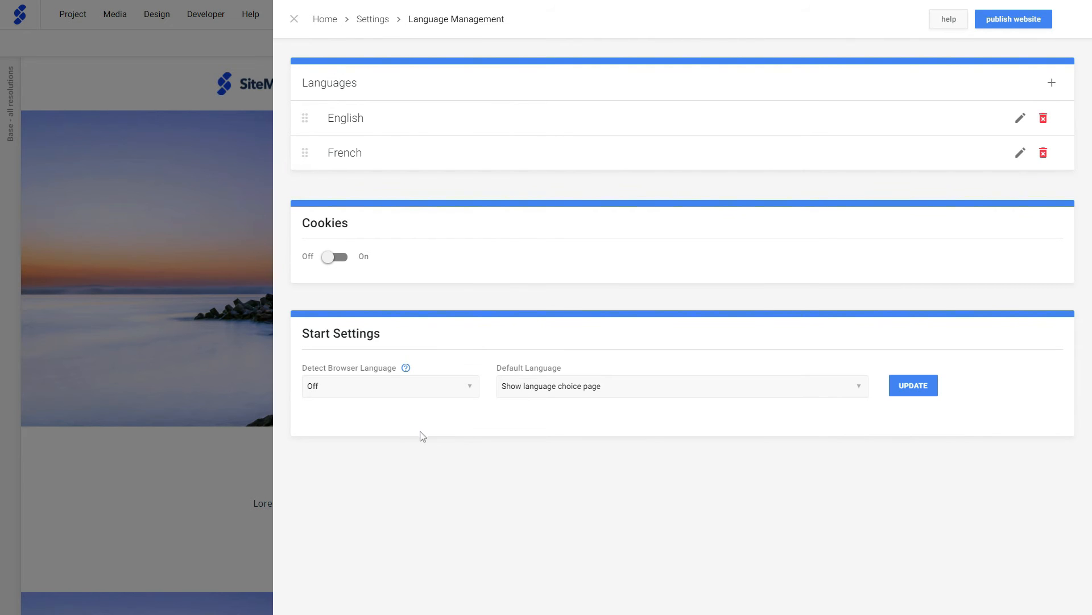
click(567, 393)
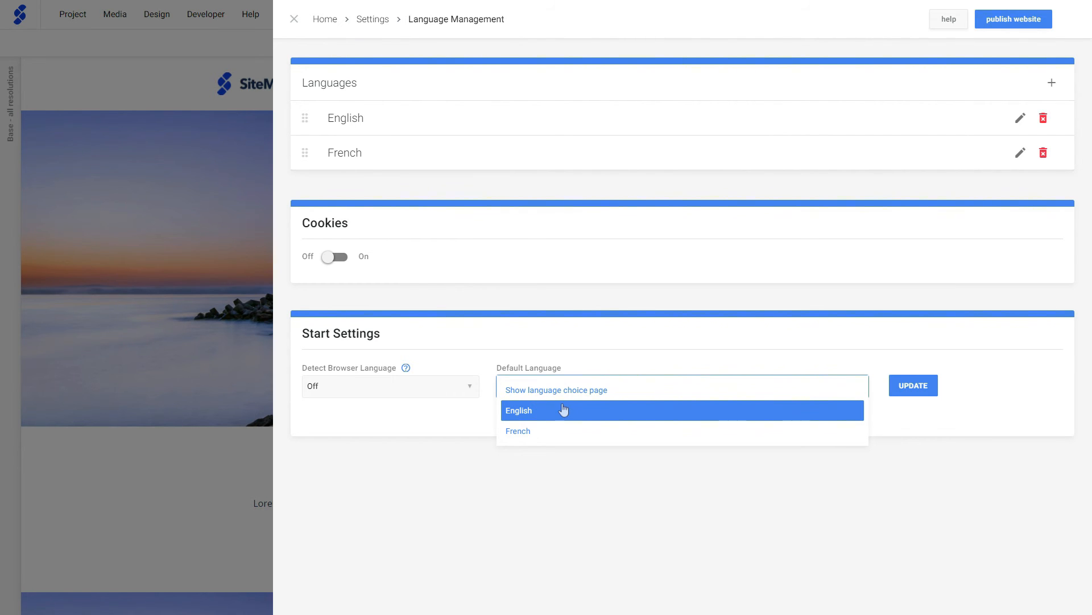
click(574, 476)
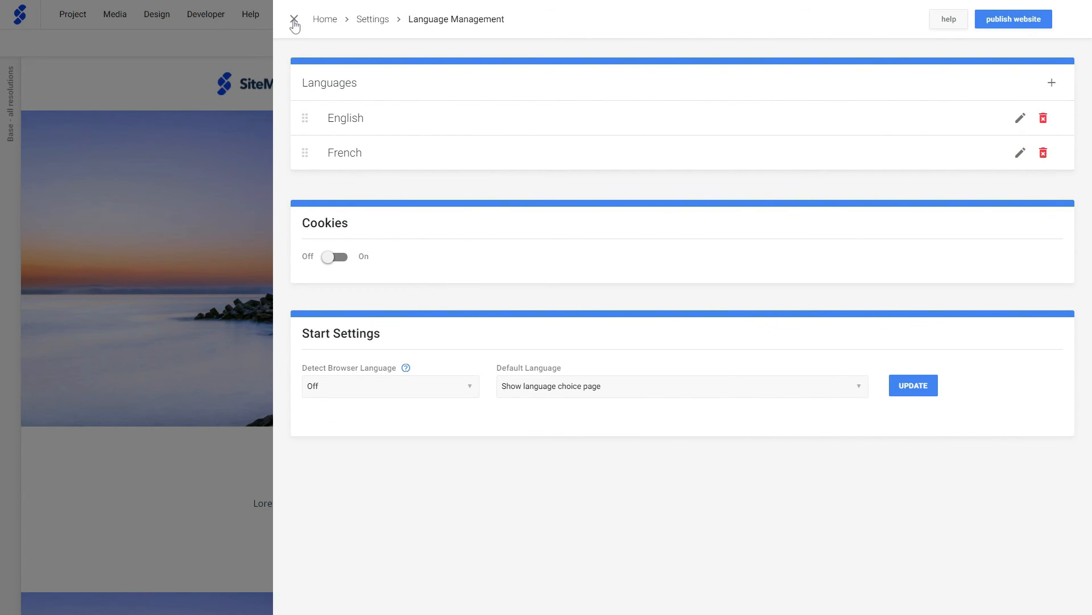
click(294, 22)
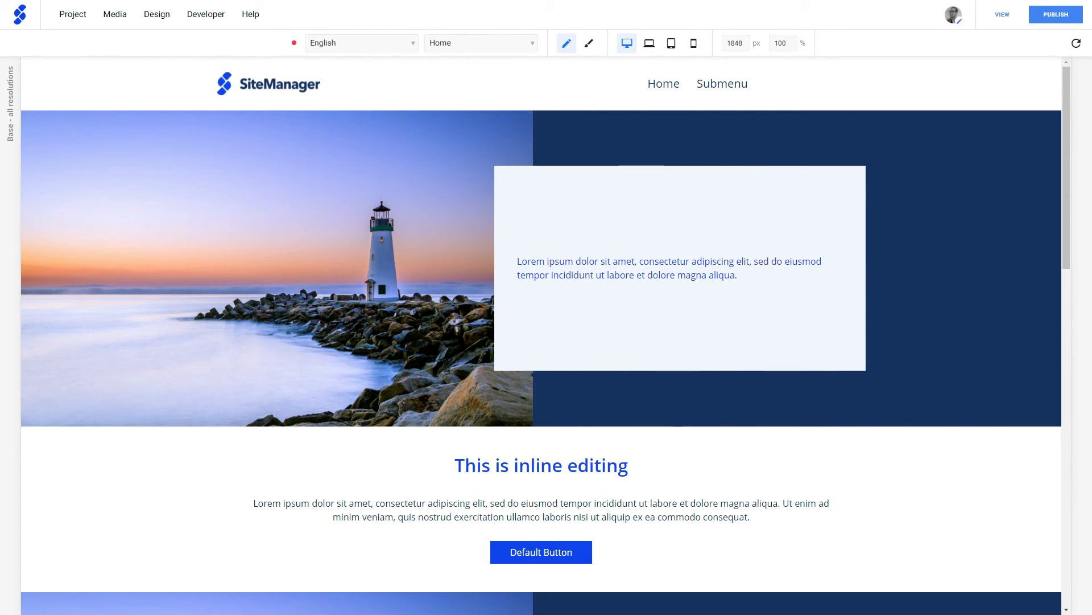
Switch the Home page to French and change the "This is inline editing" heading to "This is french".
click(353, 47)
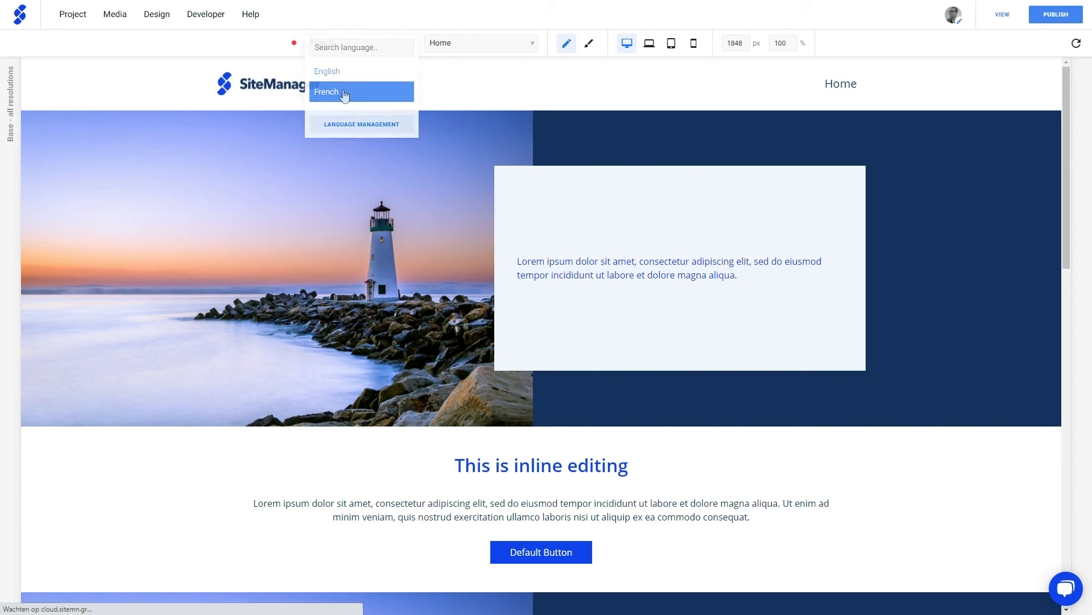
click(335, 92)
mouse_move(622, 214)
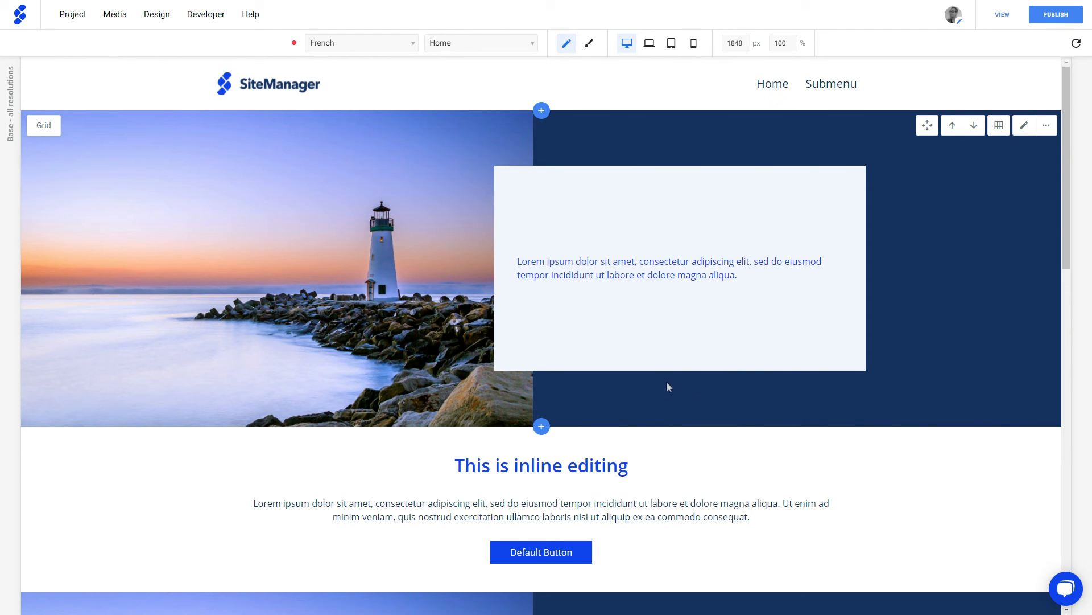
mouse_move(565, 465)
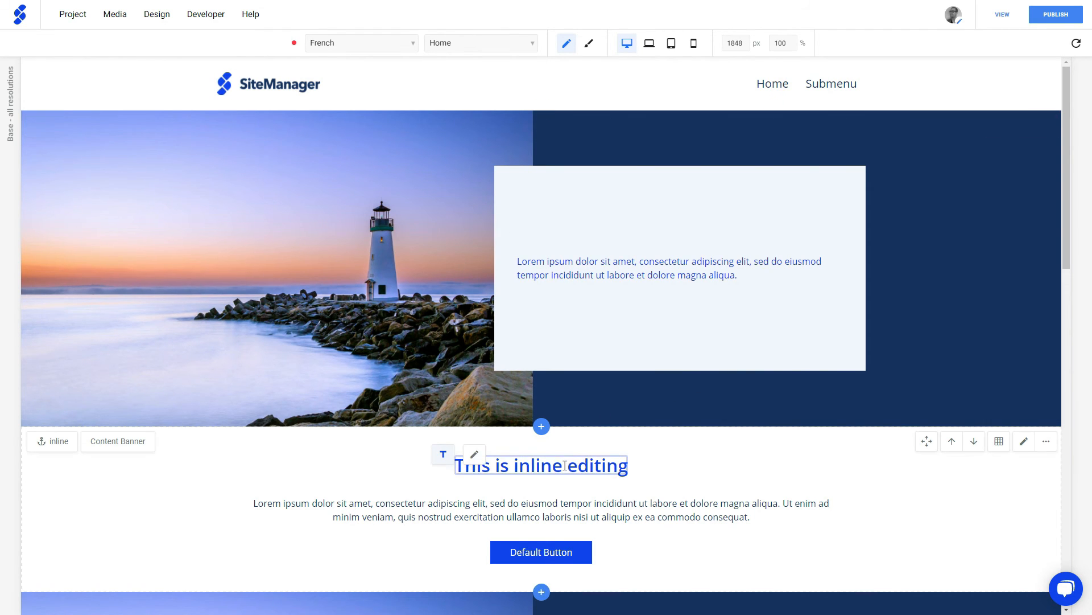
click(531, 466)
drag(514, 466, 634, 467)
text(french)
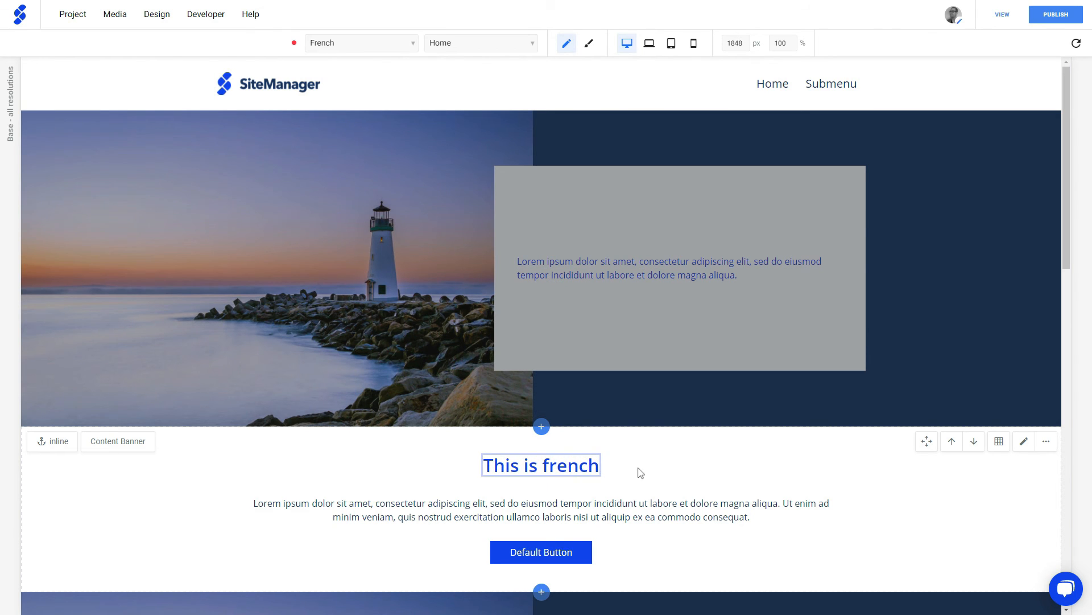
click(639, 473)
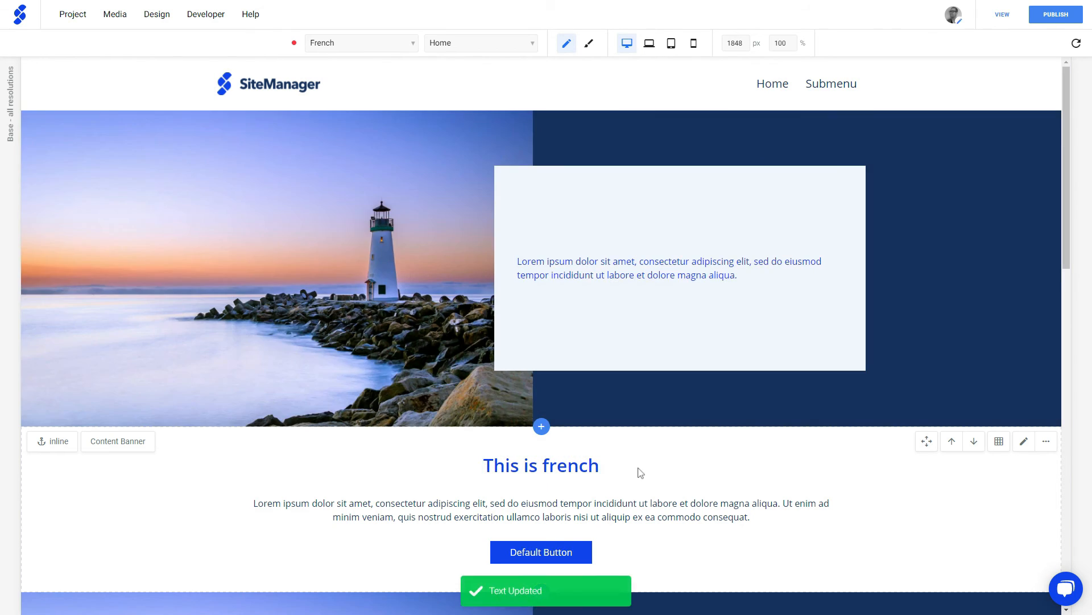
Switch the Home page back to English to compare its heading with the French version.
click(334, 46)
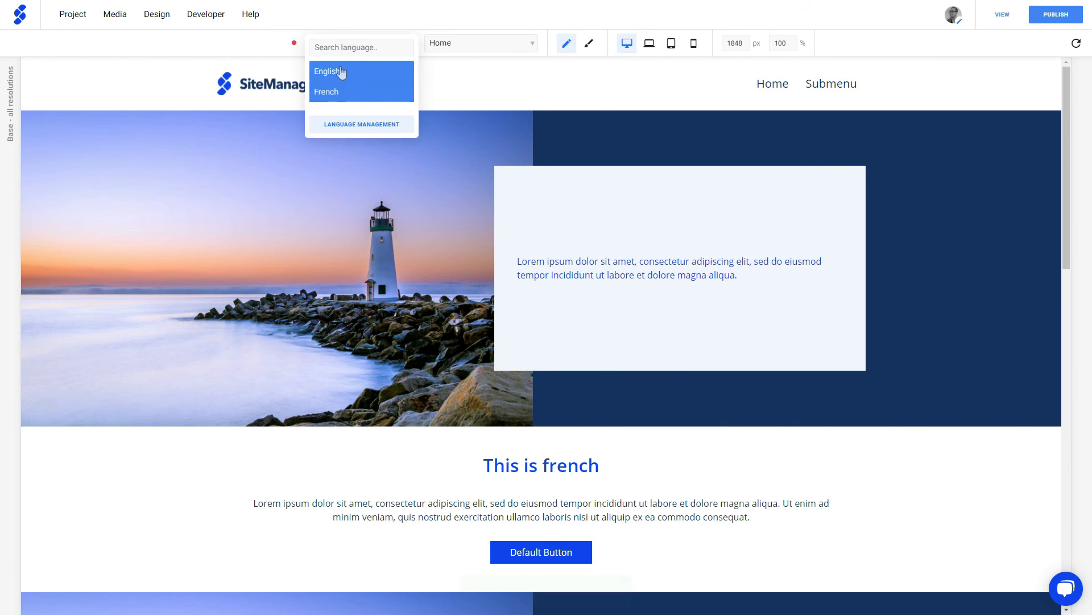
click(341, 71)
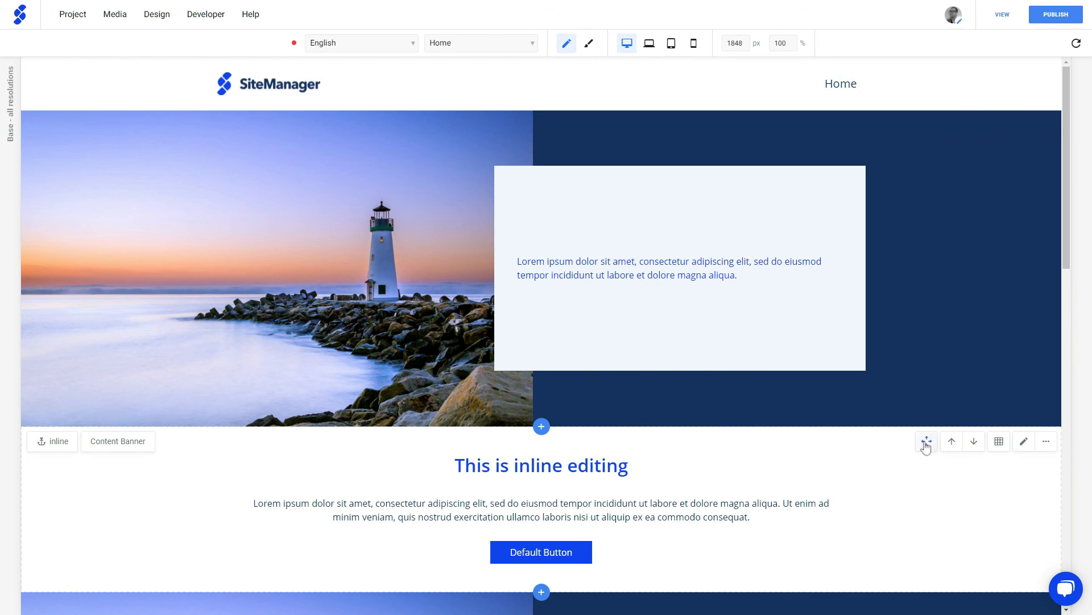
Examine the per-language visibility settings in the inline Content Banner's item properties and return to the page.
click(1046, 443)
click(993, 470)
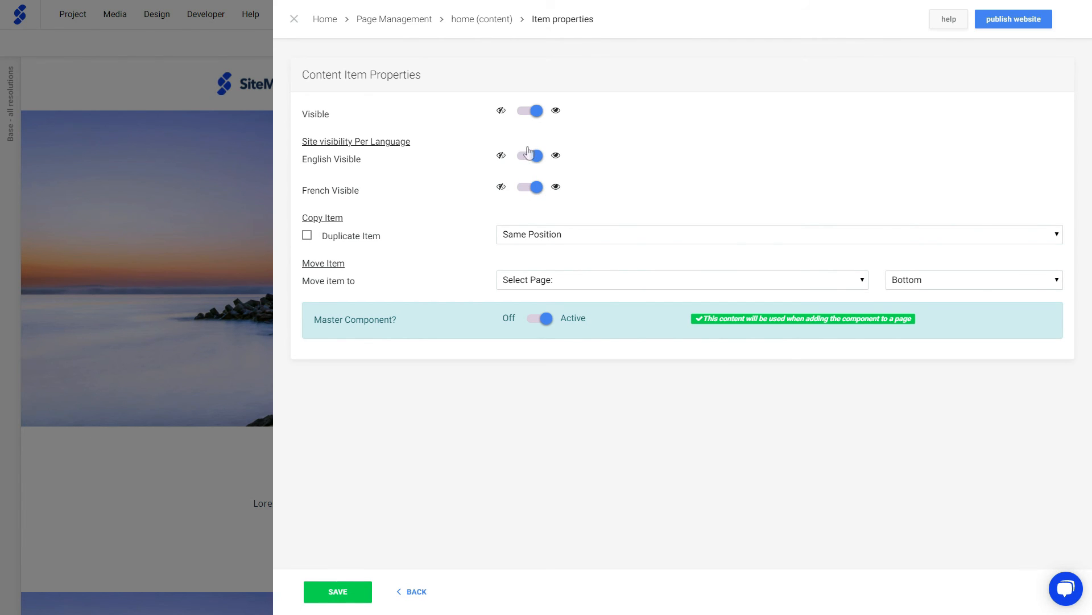
click(294, 19)
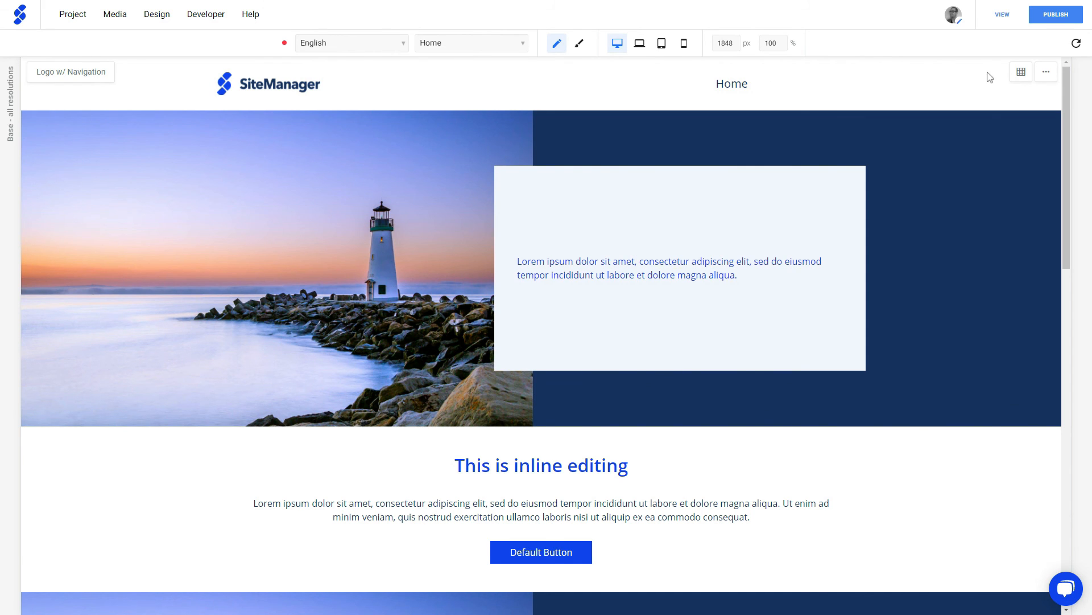
Open the Logo w/ Navigation header for layout editing and look up the Language Switcher among the Other blocks without adding it.
click(1021, 74)
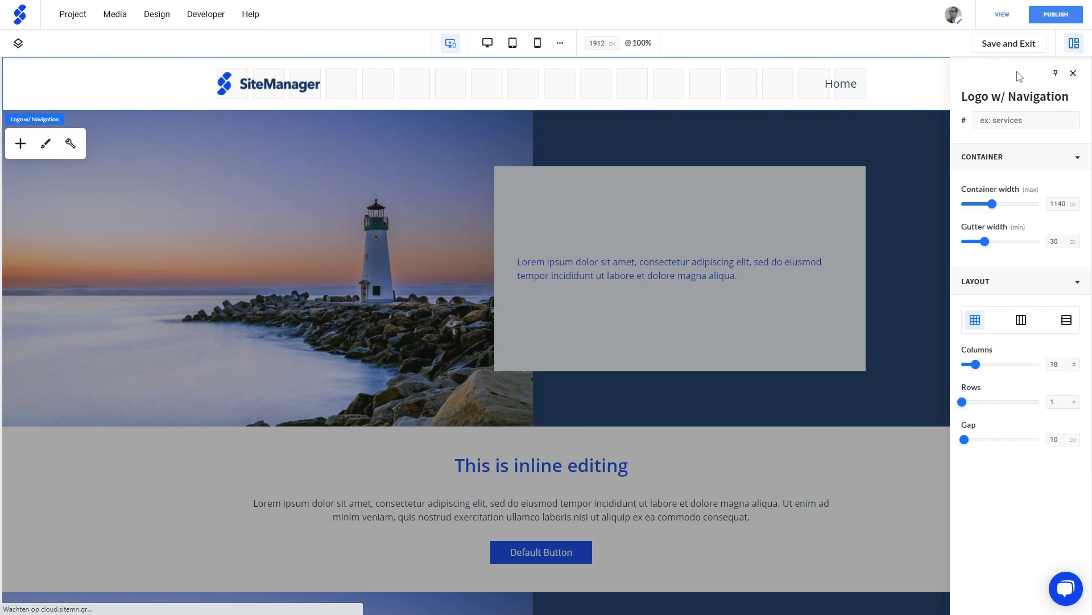
click(20, 143)
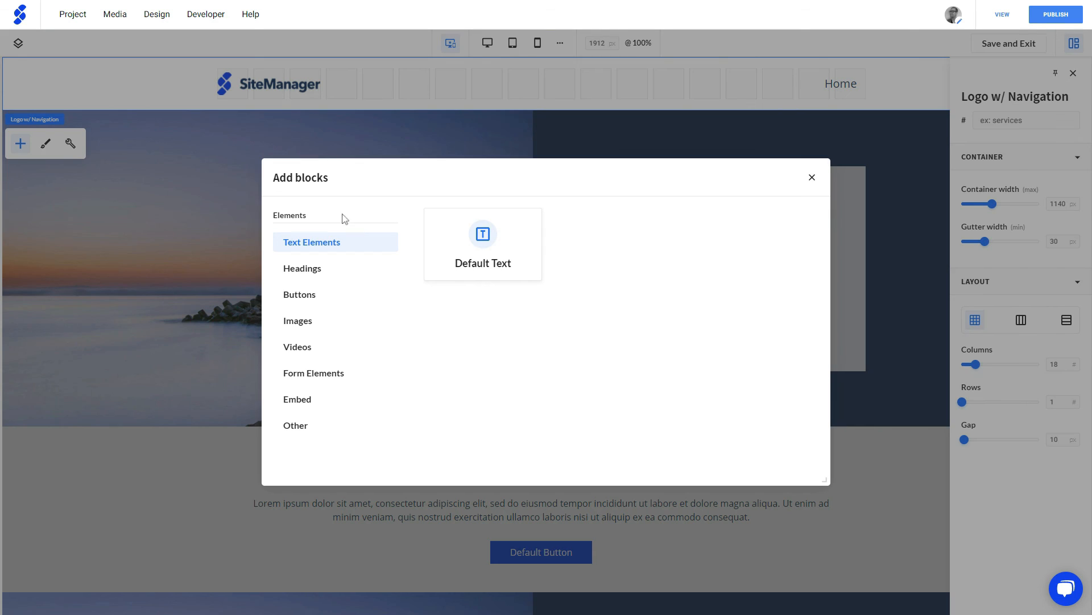
click(295, 425)
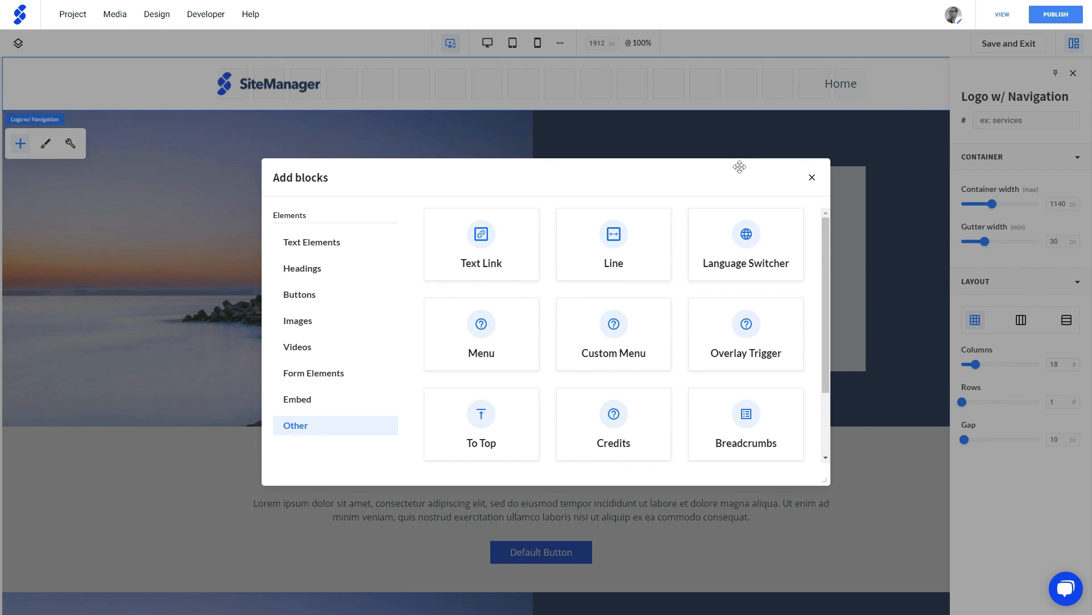
click(812, 178)
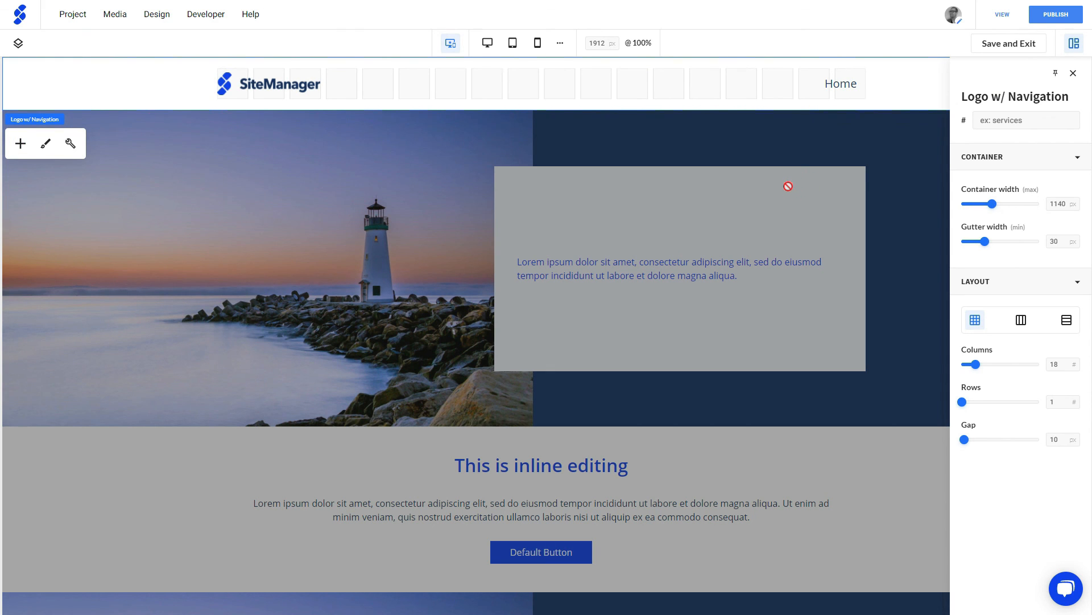